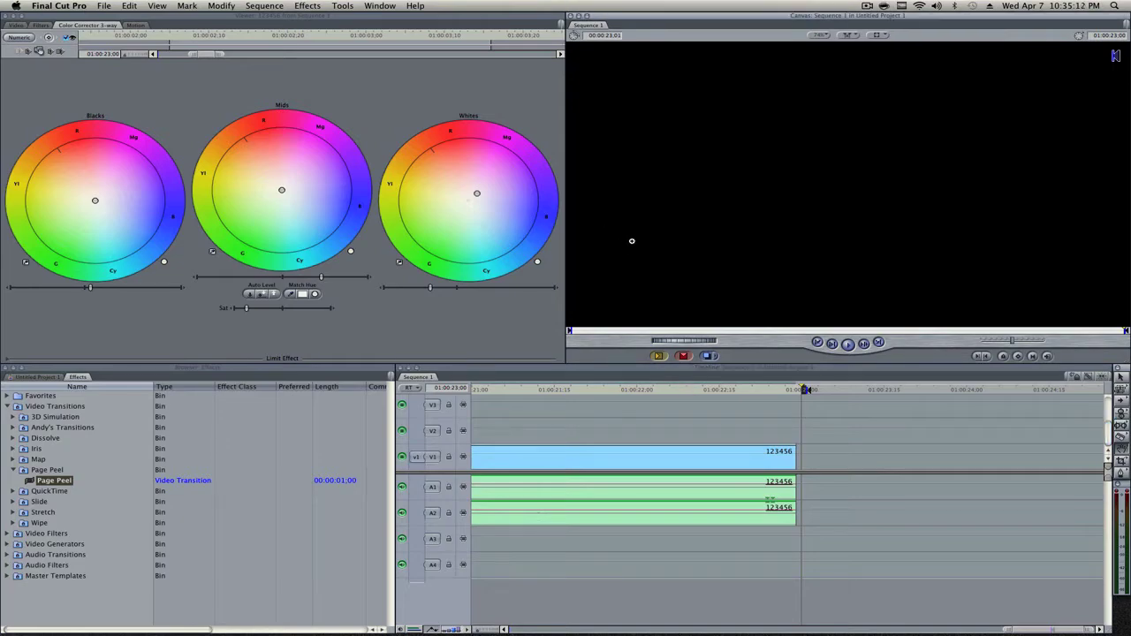
Step: Hide Final Cut Pro and move 123456.mov toward the left of the desktop
key(super+h)
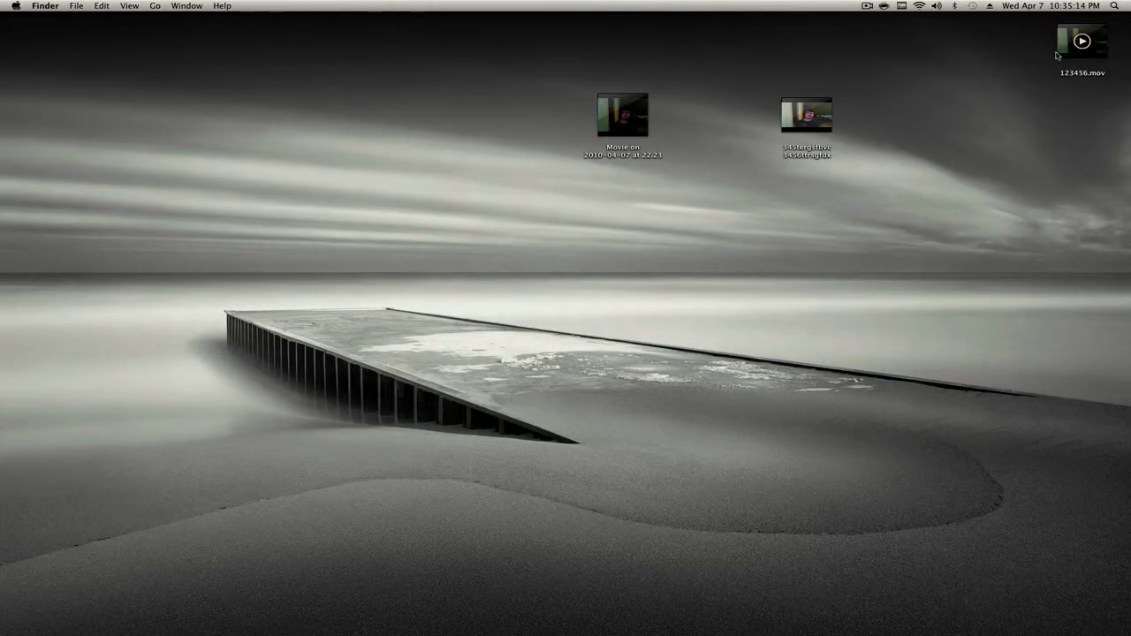
click(1080, 46)
drag(1060, 53, 263, 147)
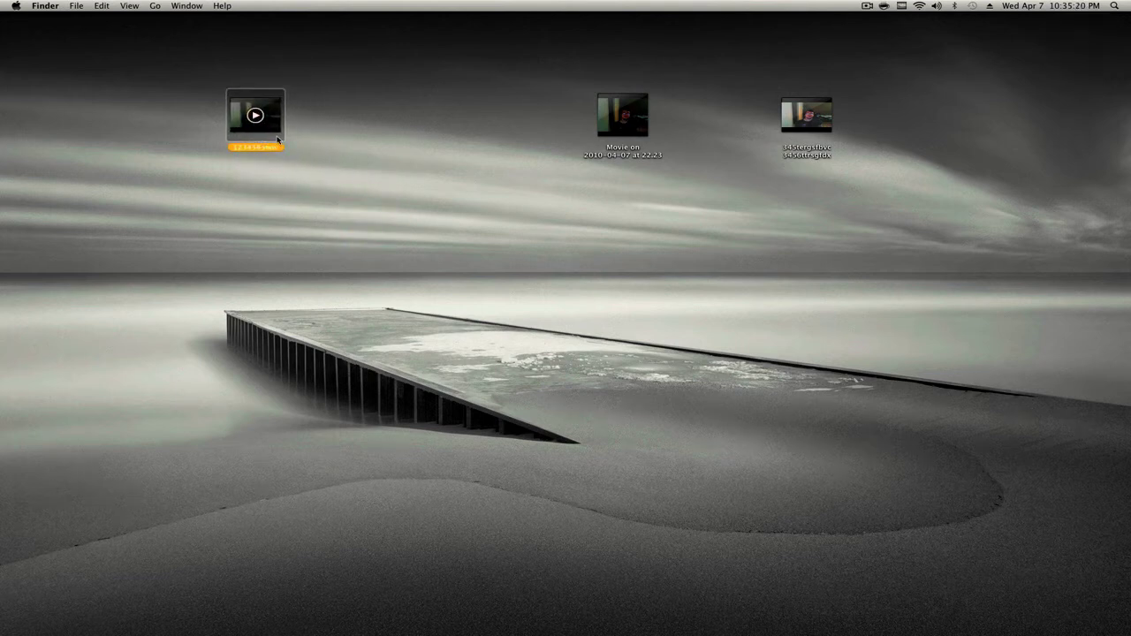
Step: Delete the 'Movie on 2010-04-07 at 22.23' recording, then preview 123456.mov in Quick Look
click(623, 114)
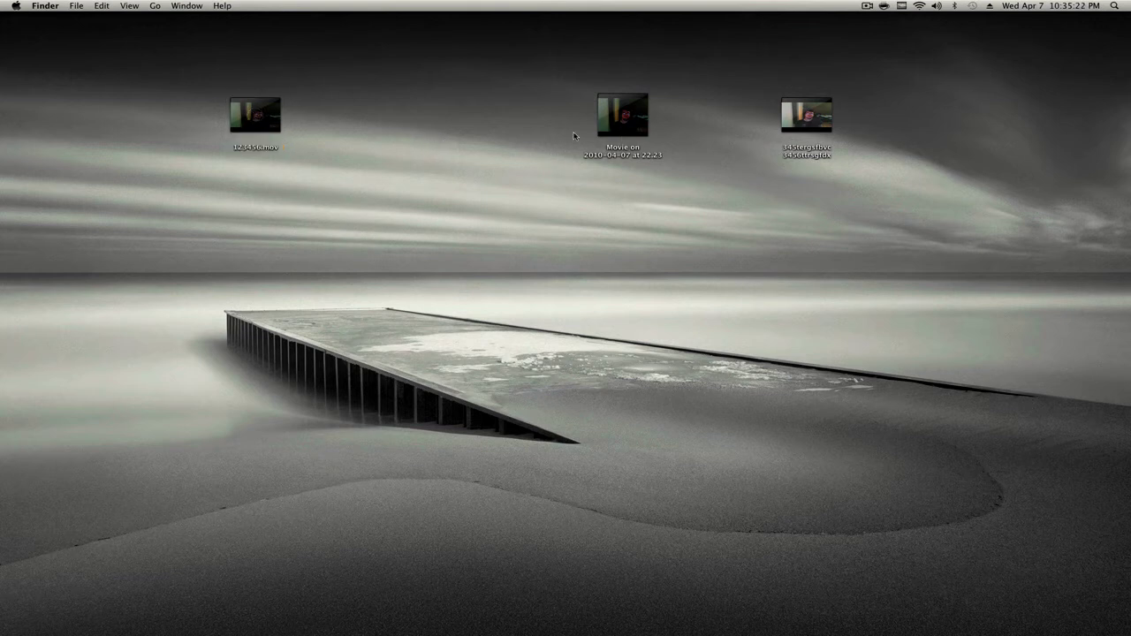
key(super+BackSpace)
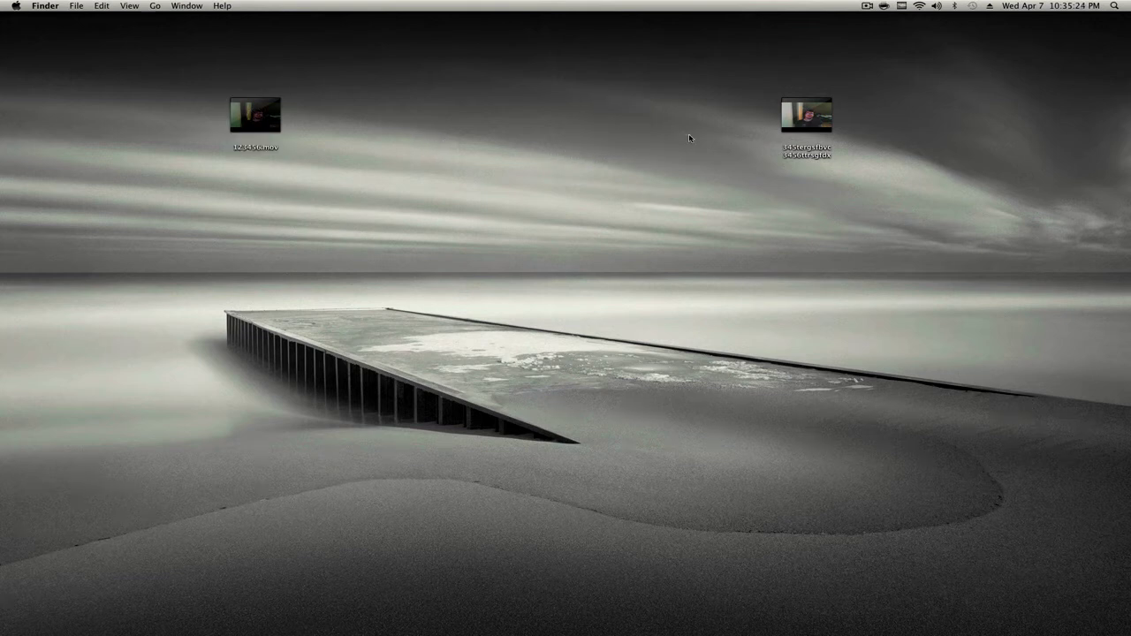
click(253, 115)
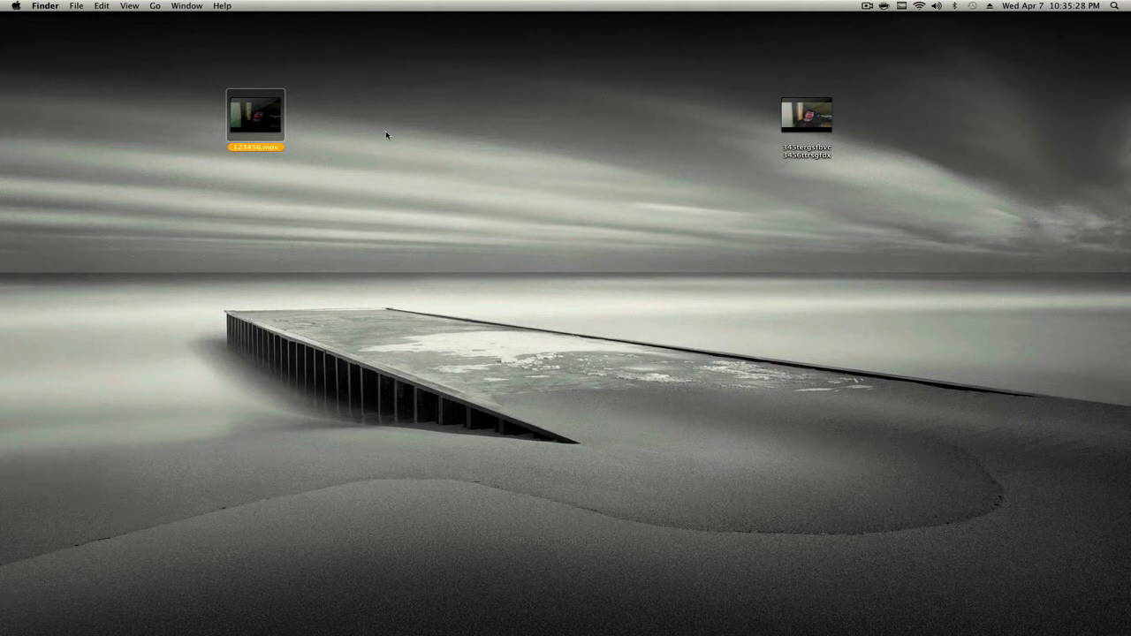
key(space)
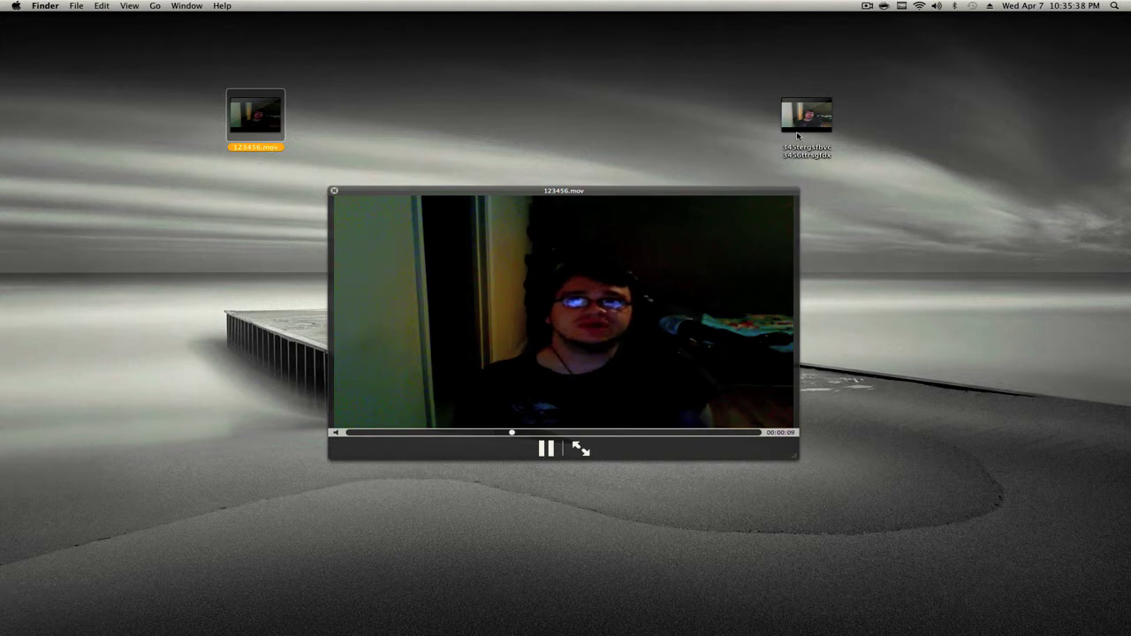
click(798, 134)
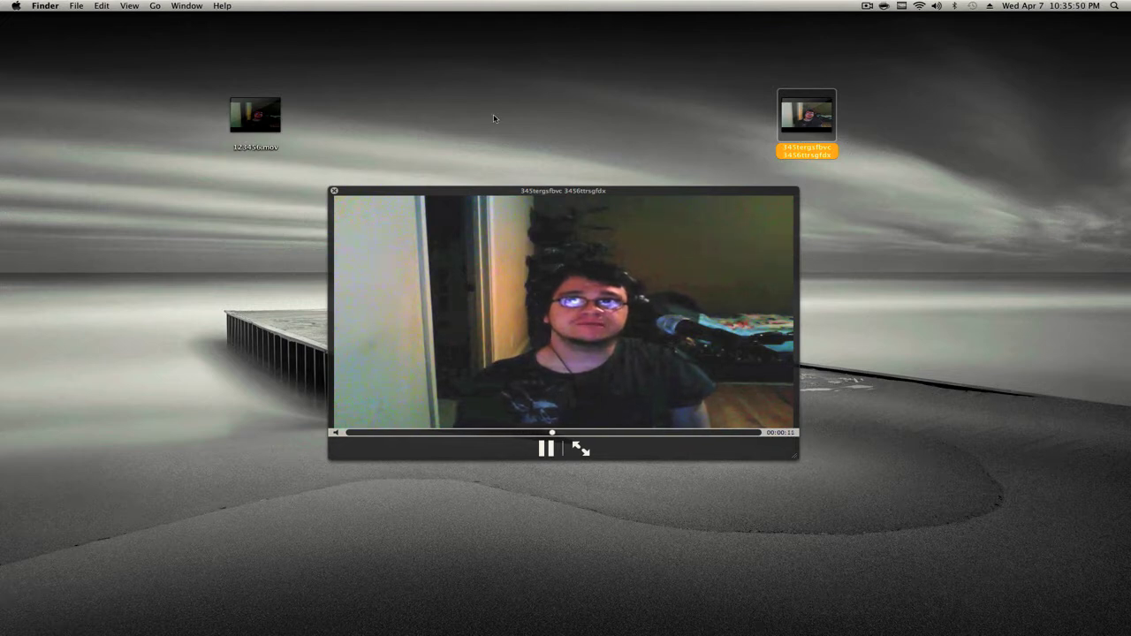
click(466, 120)
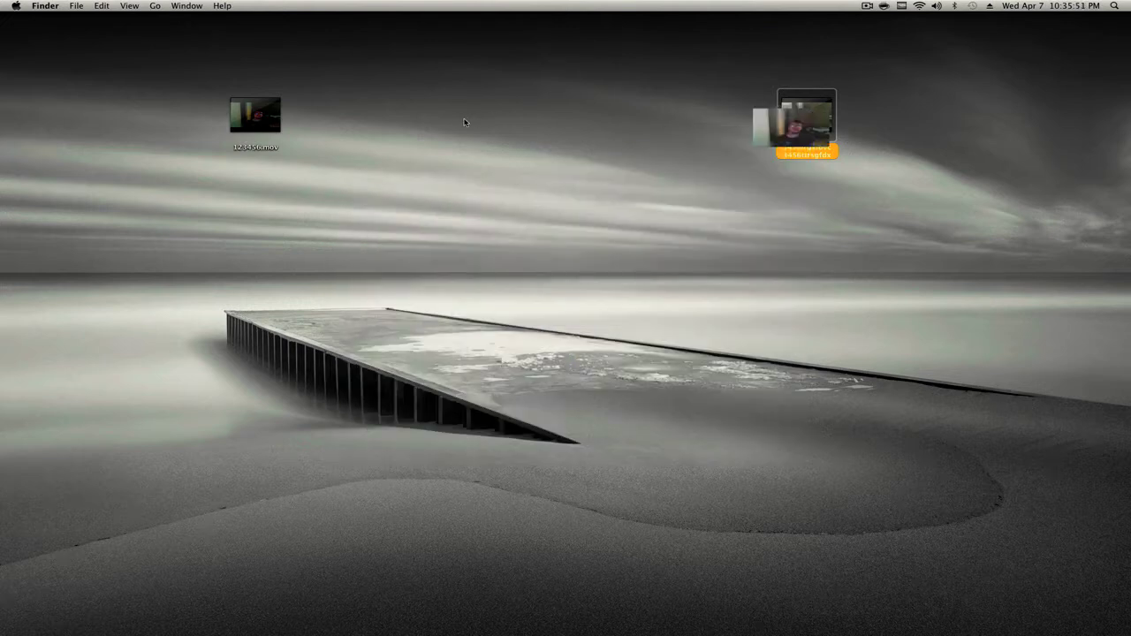
click(796, 132)
key(space)
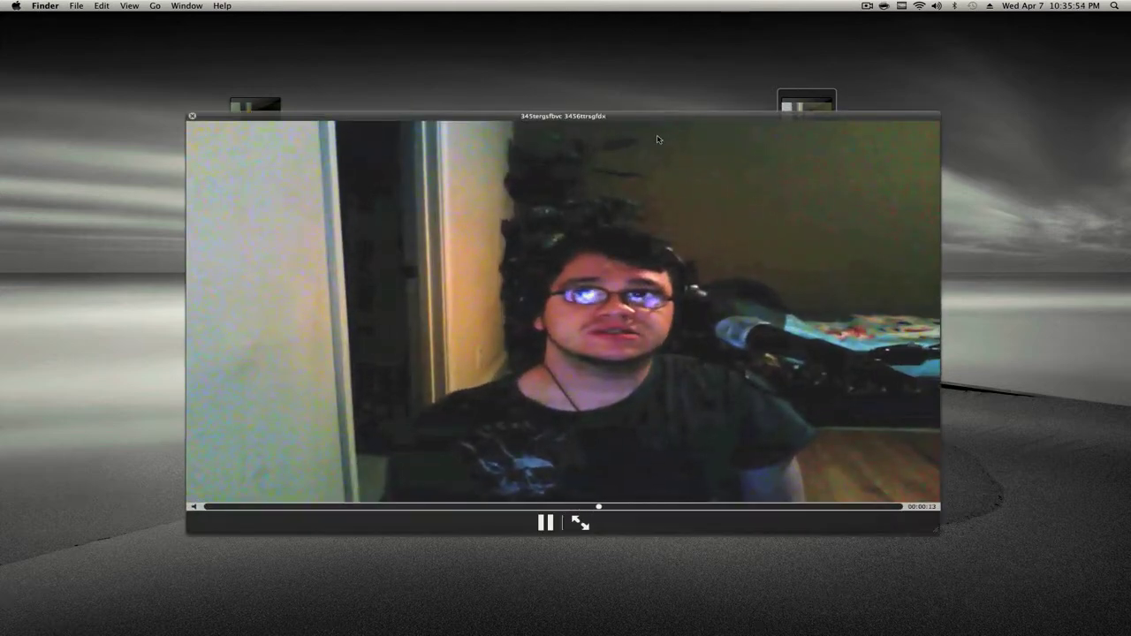
key(space)
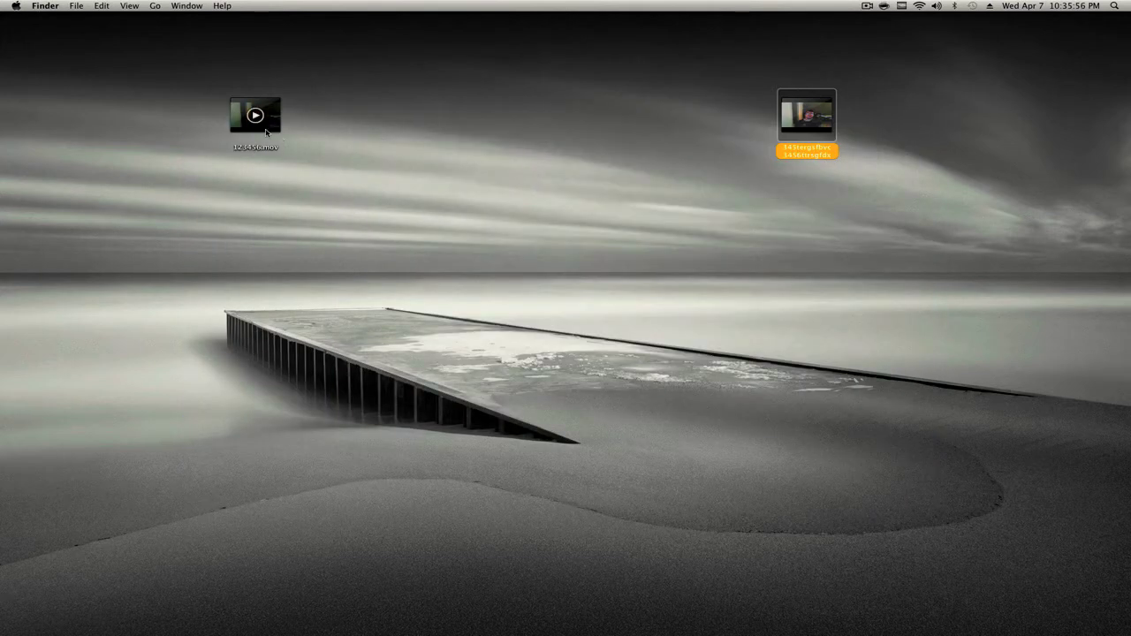
key(space)
key(space)
click(255, 119)
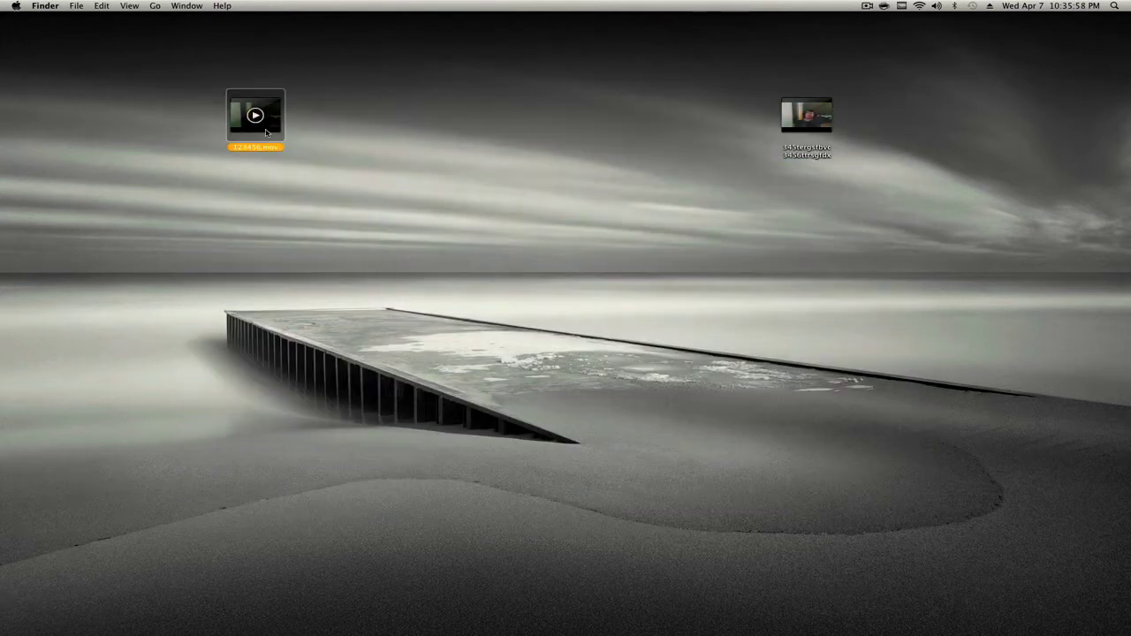
key(space)
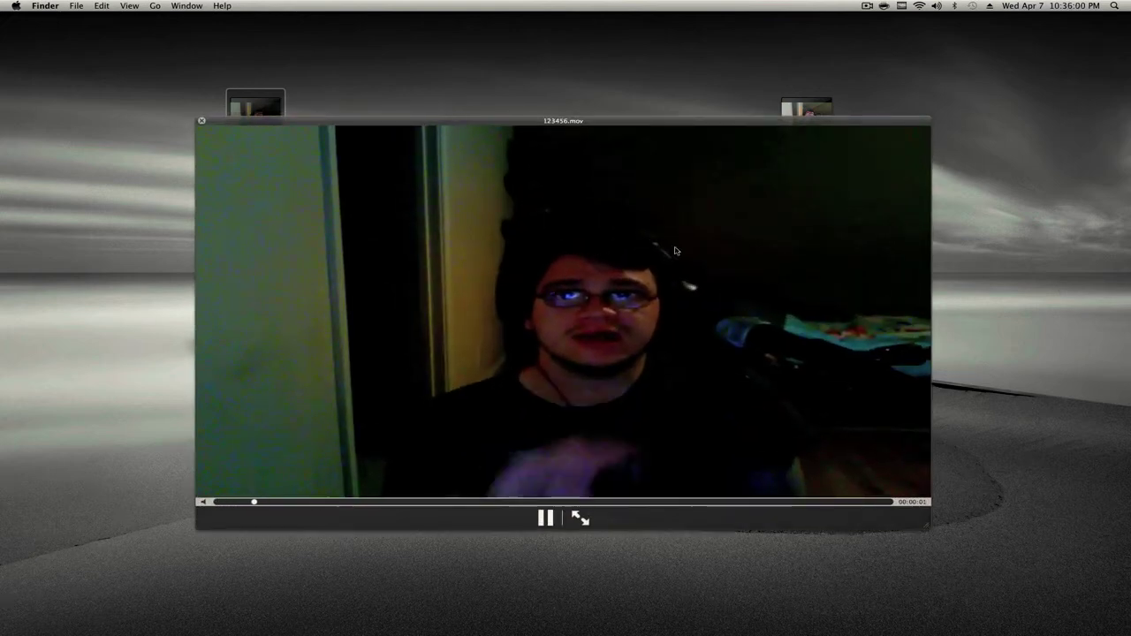
click(802, 107)
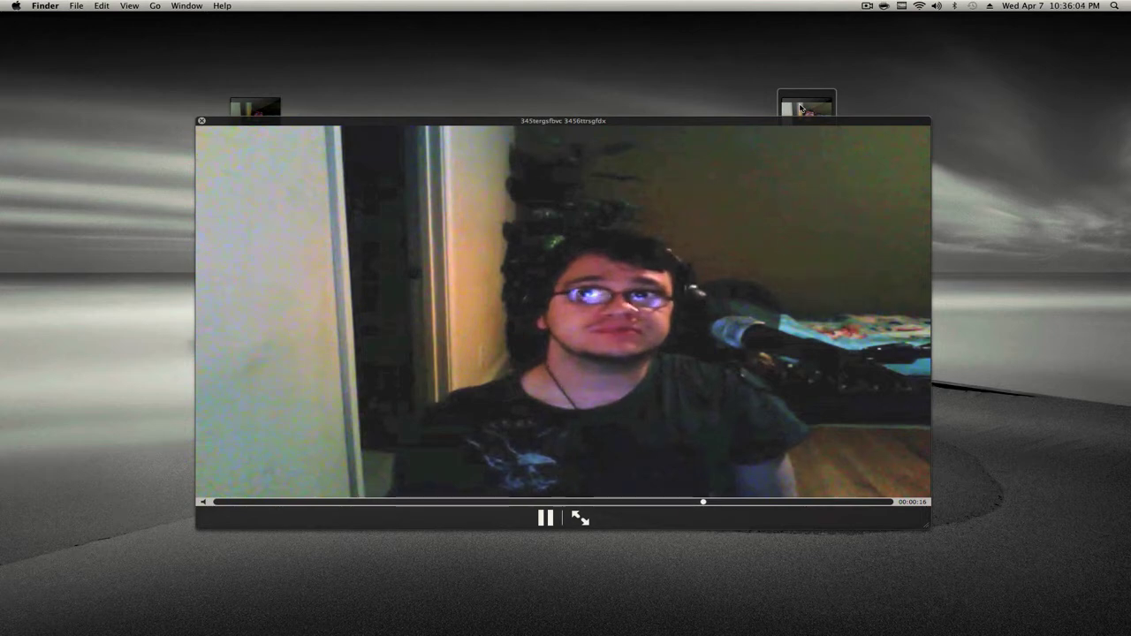
key(space)
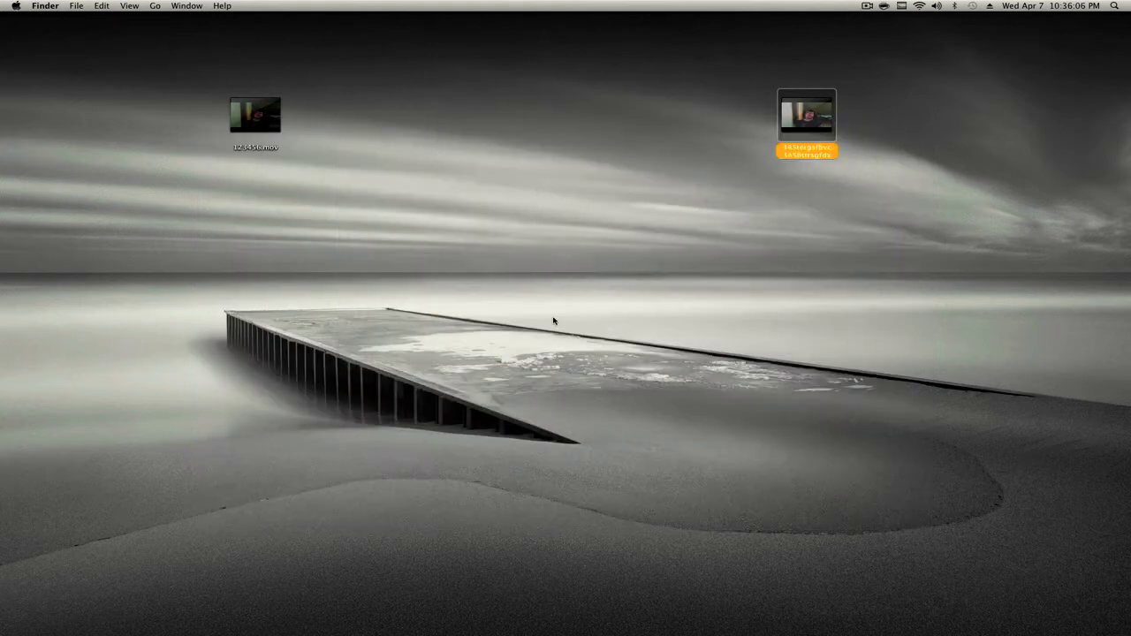
click(769, 245)
click(806, 114)
key(space)
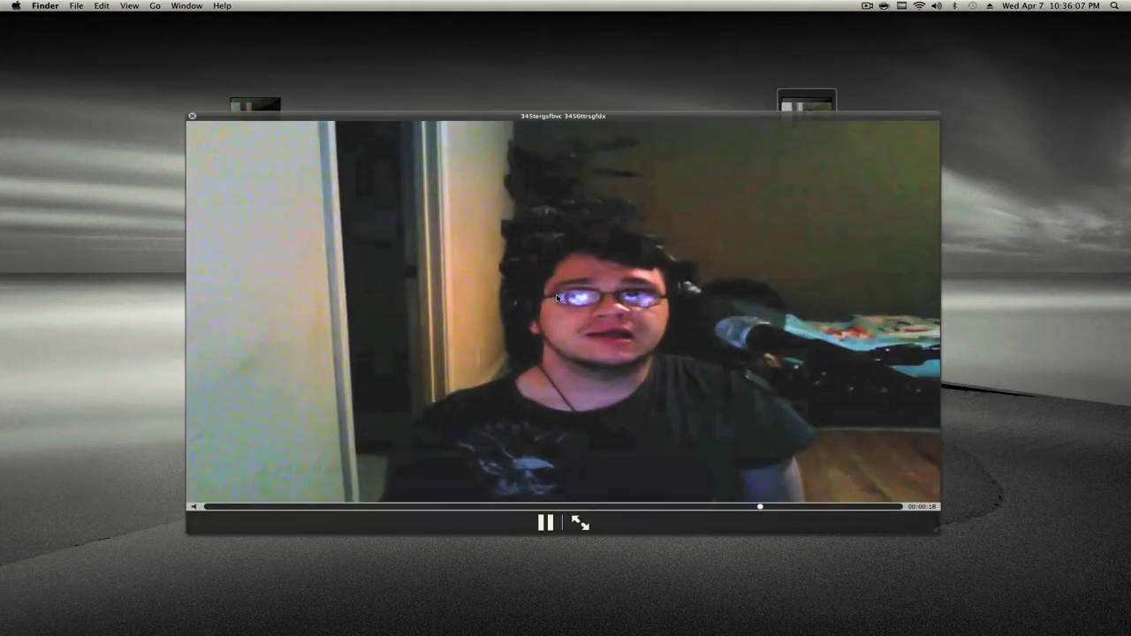
key(space)
click(796, 277)
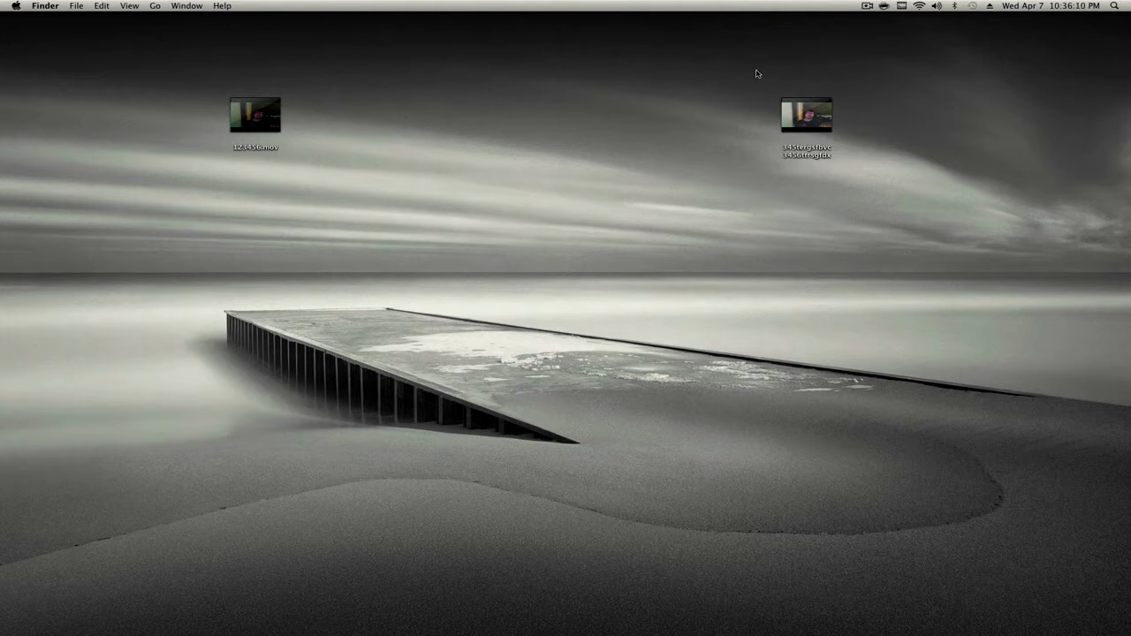
drag(756, 71, 769, 134)
drag(761, 59, 856, 85)
click(255, 115)
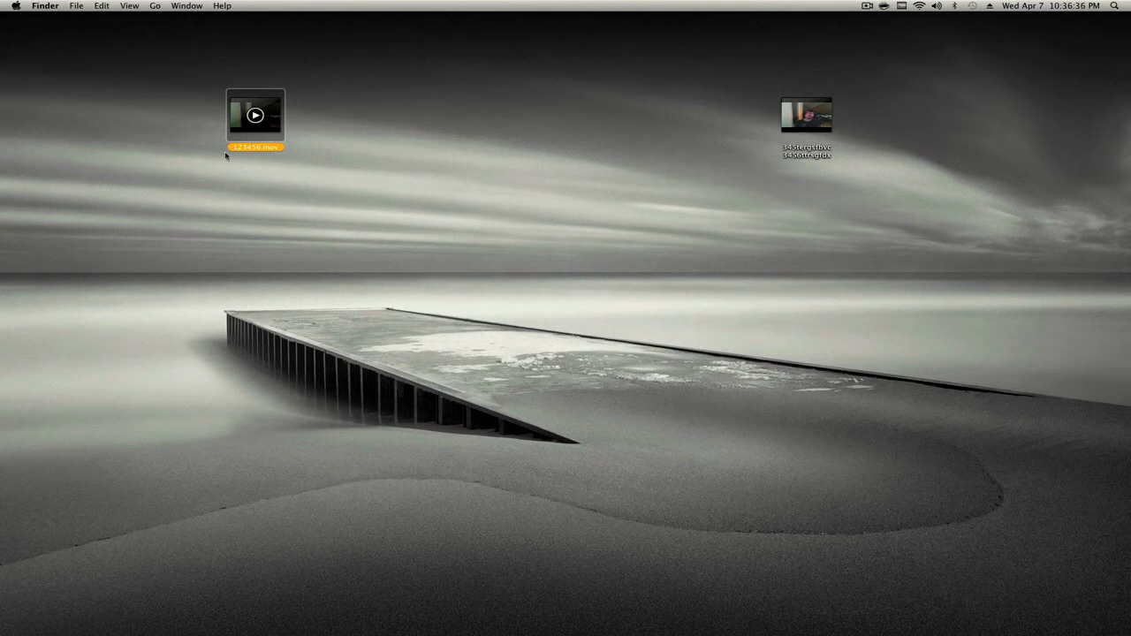
Step: Preview 123456.mov in Quick Look, then switch the preview to the renamed second movie
key(space)
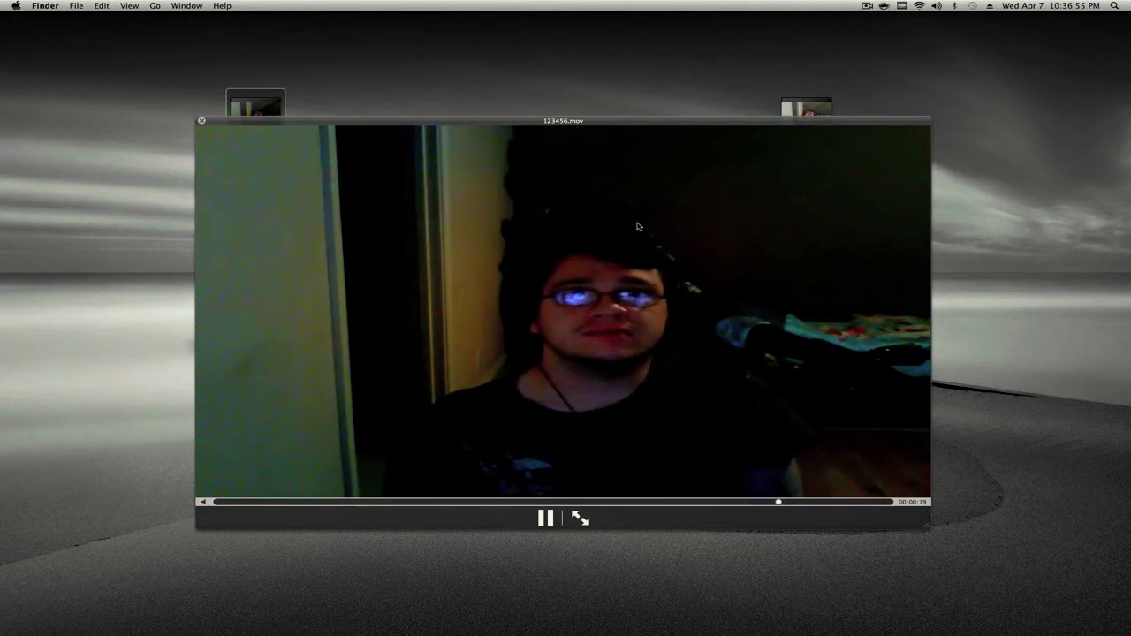
click(783, 110)
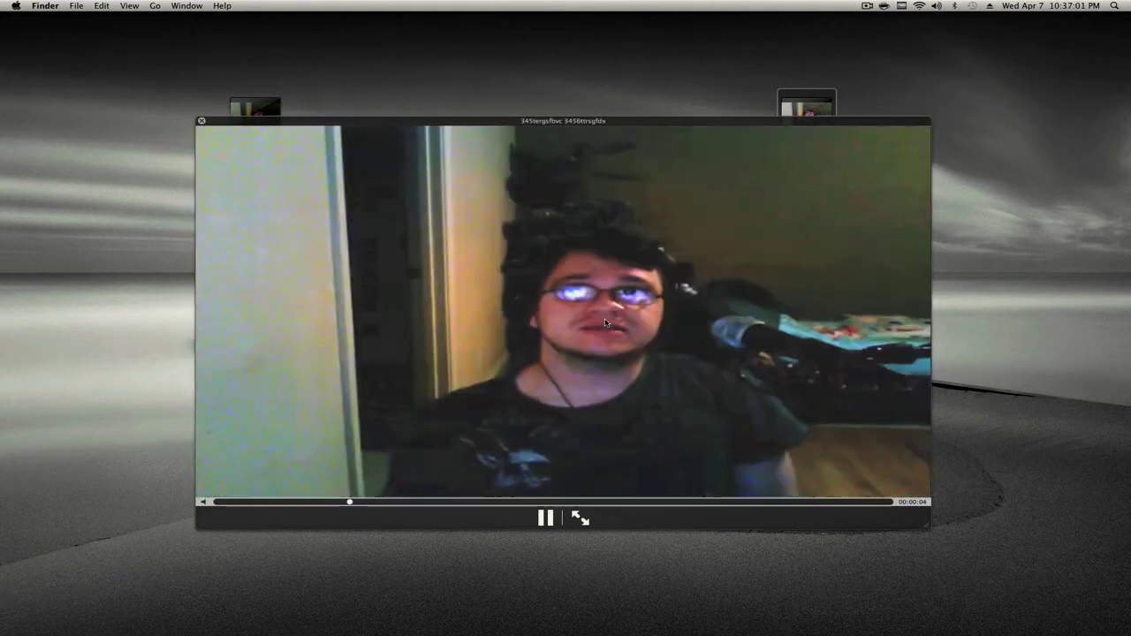
Step: Close the Quick Look preview of the second movie, leaving both videos on the desktop
key(space)
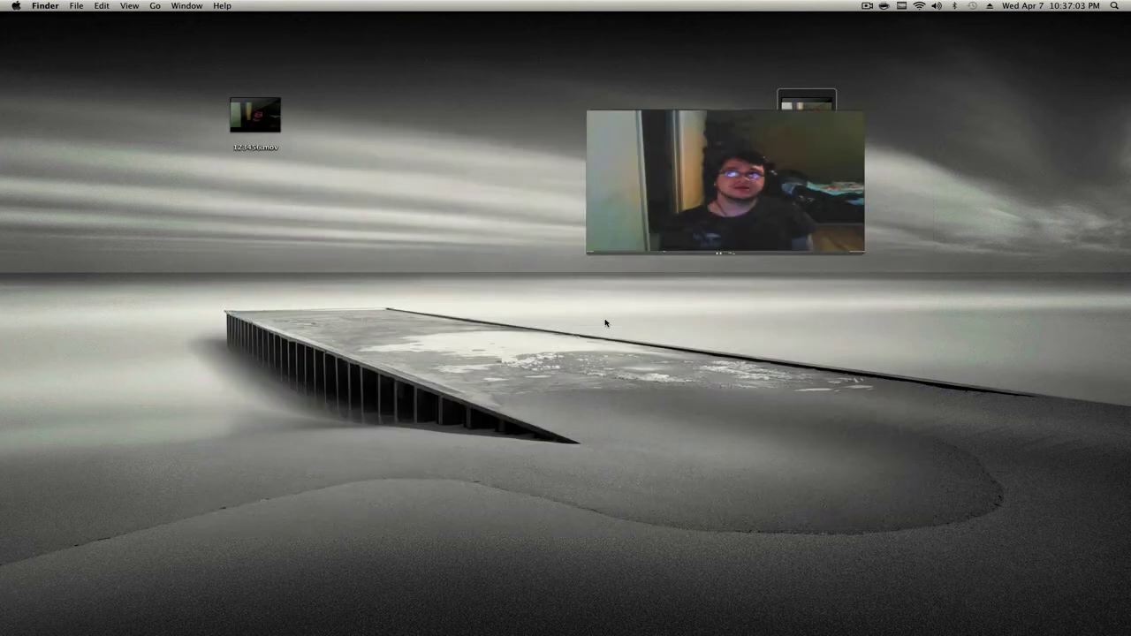